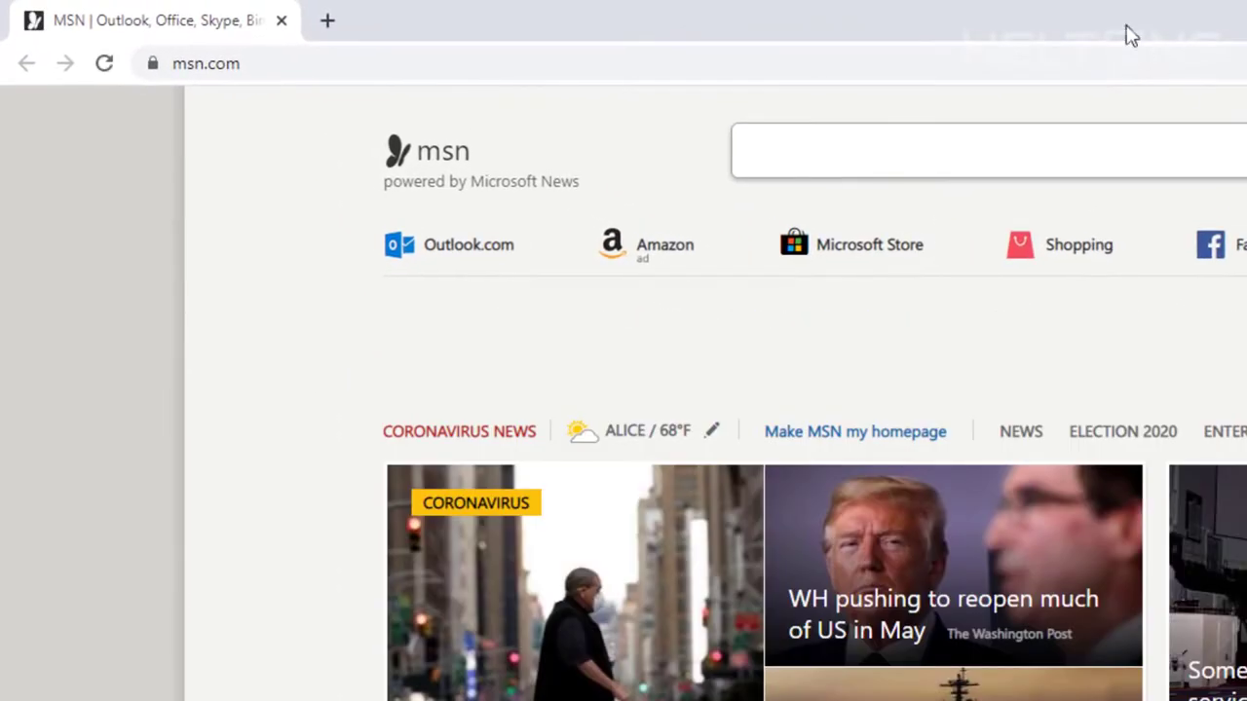
Go to gimp.org in the browser
{"action": "left_click", "coordinate": [1090, 57]}
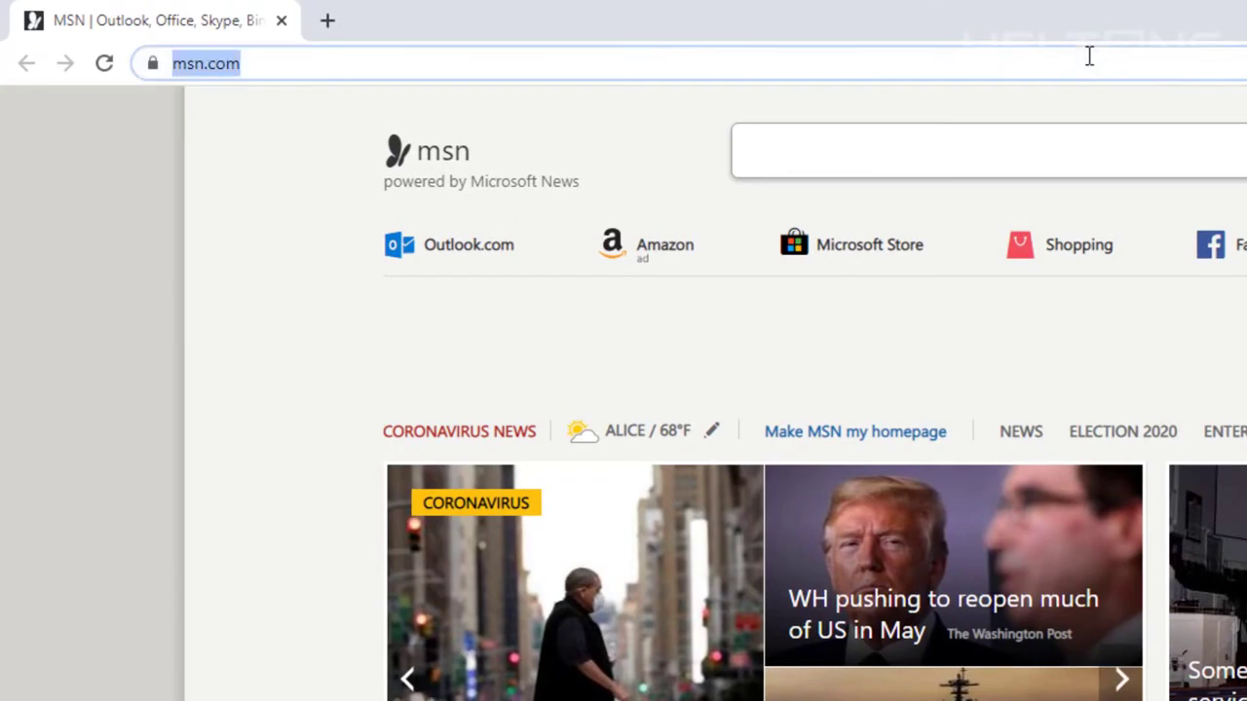
{"action": "type", "text": "gimp.org"}
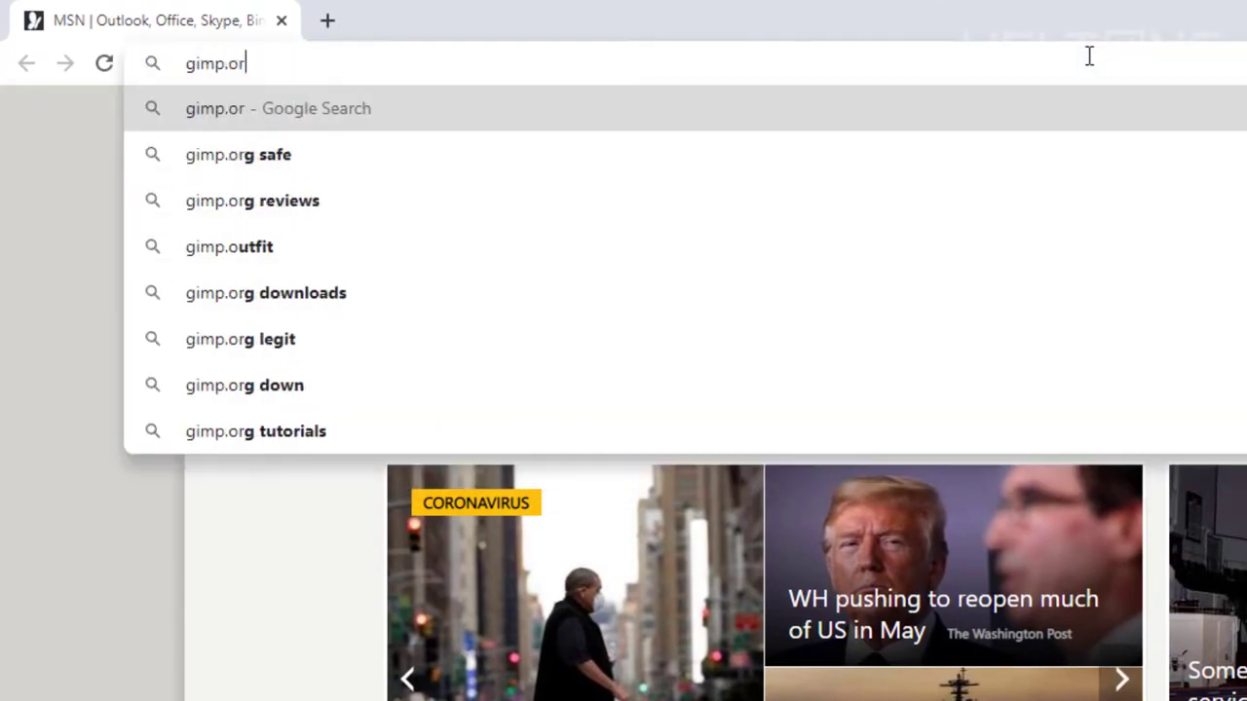
{"action": "key", "text": "Return"}
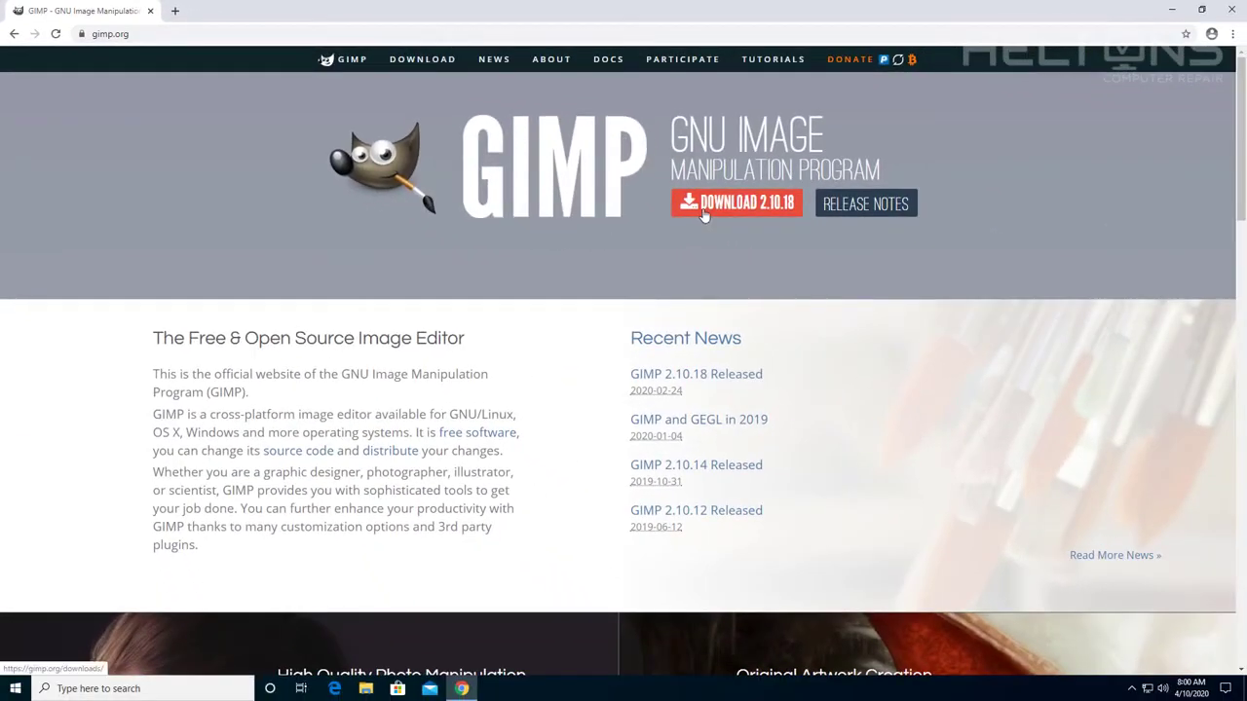
From the GIMP 2.10.18 Downloads page, start the installer download via BitTorrent
{"action": "left_click", "coordinate": [443, 66]}
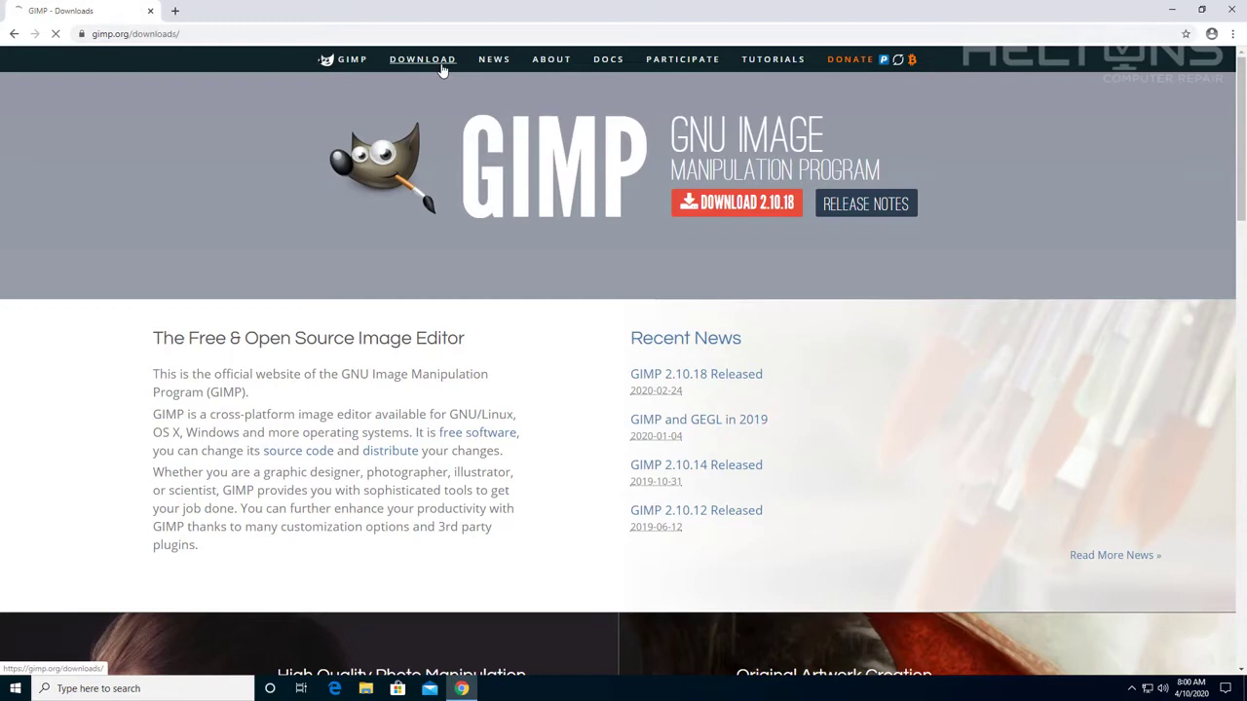
{"action": "left_click", "coordinate": [14, 34]}
{"action": "left_click", "coordinate": [722, 203]}
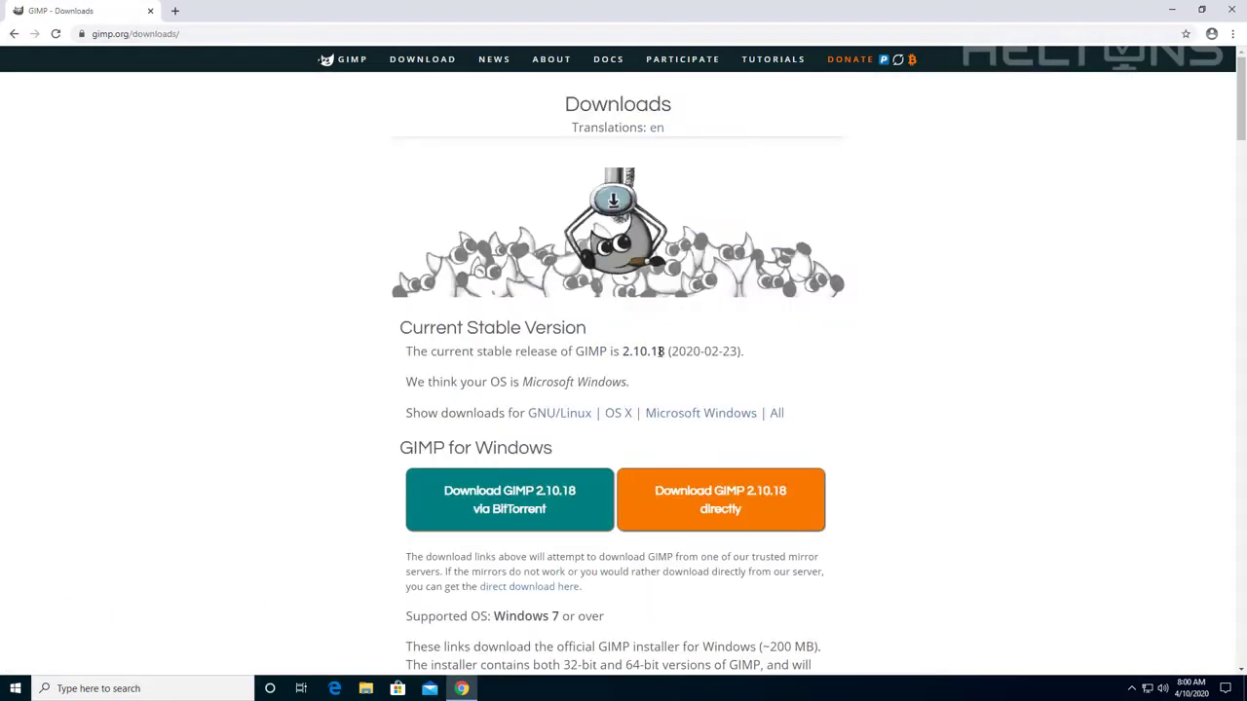
{"action": "scroll", "coordinate": [565, 416], "scroll_direction": "down", "scroll_amount": 2}
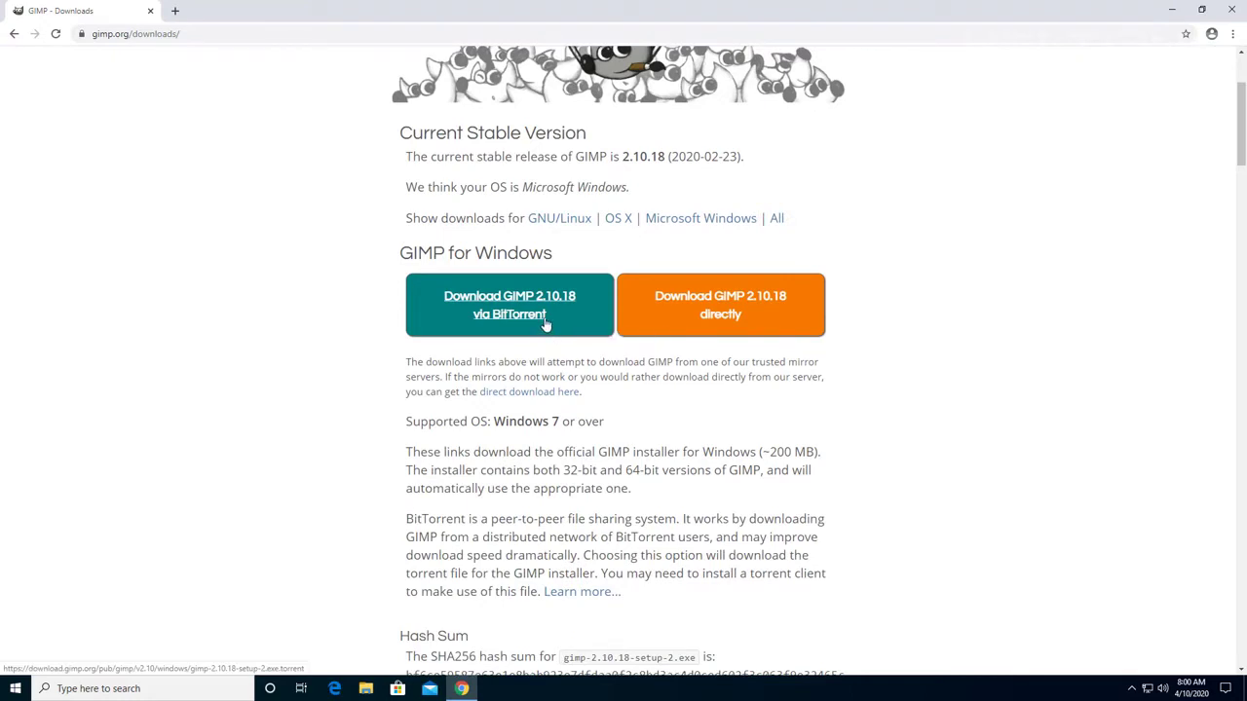
{"action": "left_click", "coordinate": [722, 323]}
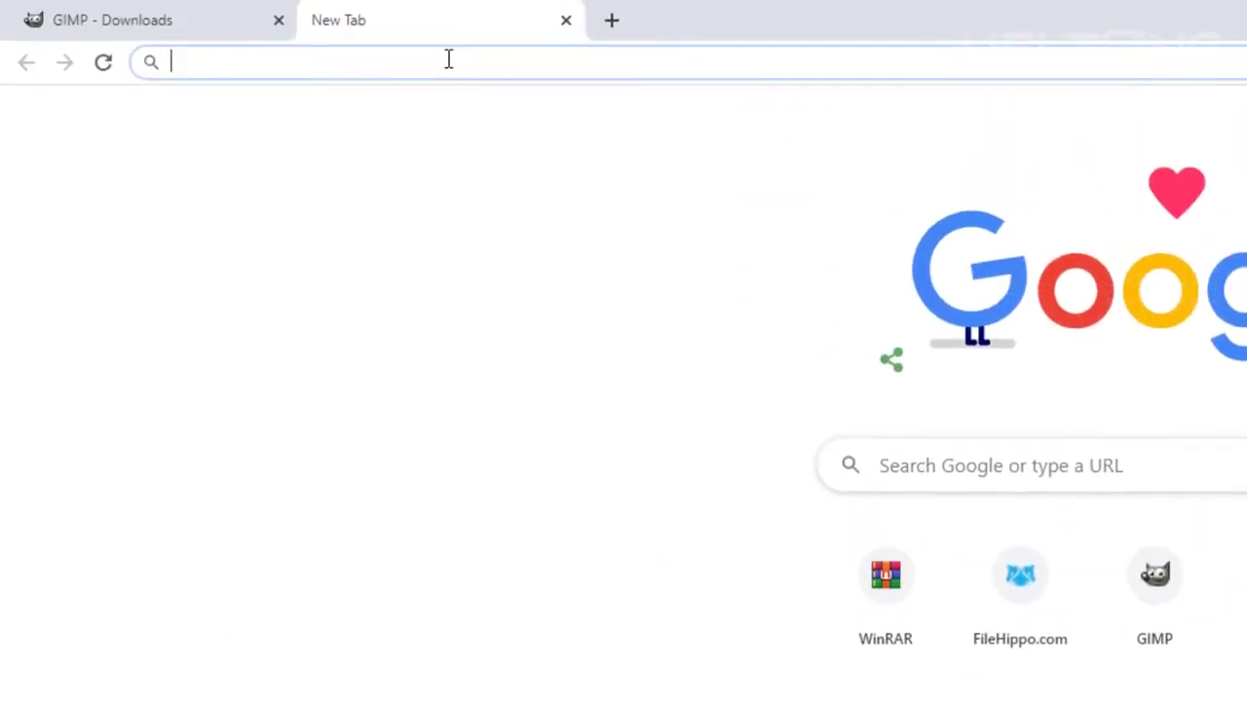
Search filehippo.com for 'gimp' and scroll to The GIMP download in the results
{"action": "type", "text": "fileh"}
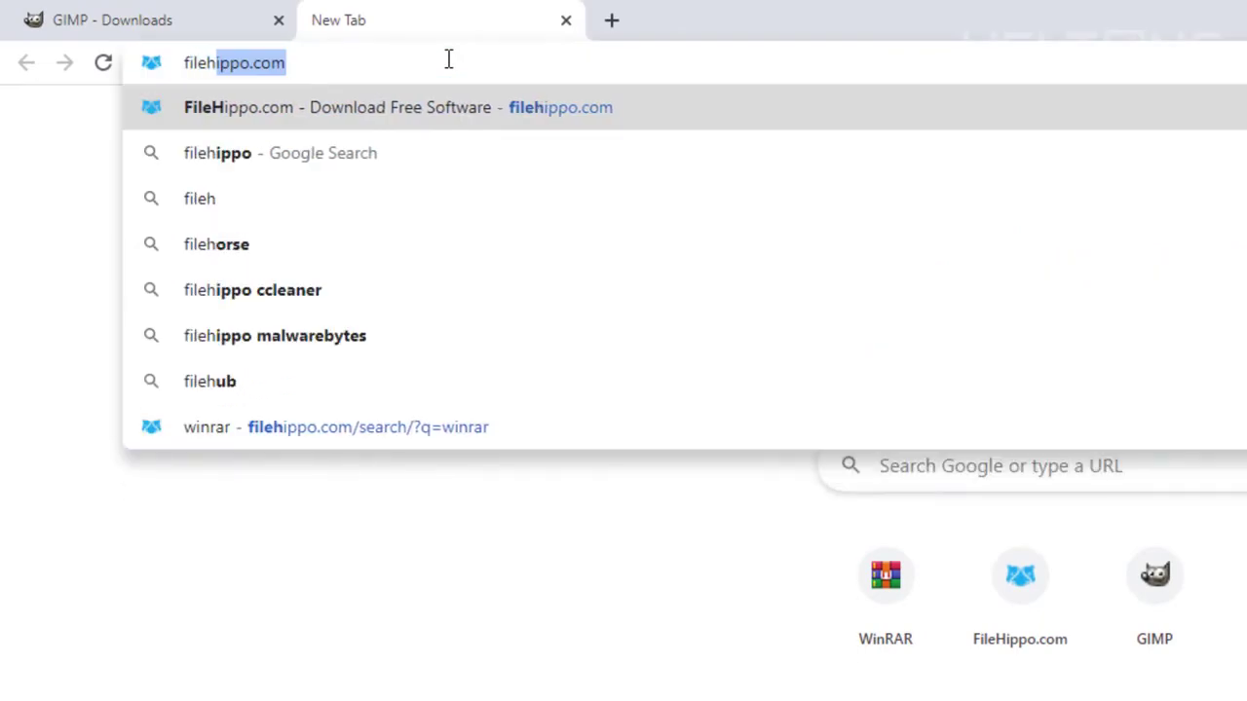
{"action": "type", "text": "ippo.com"}
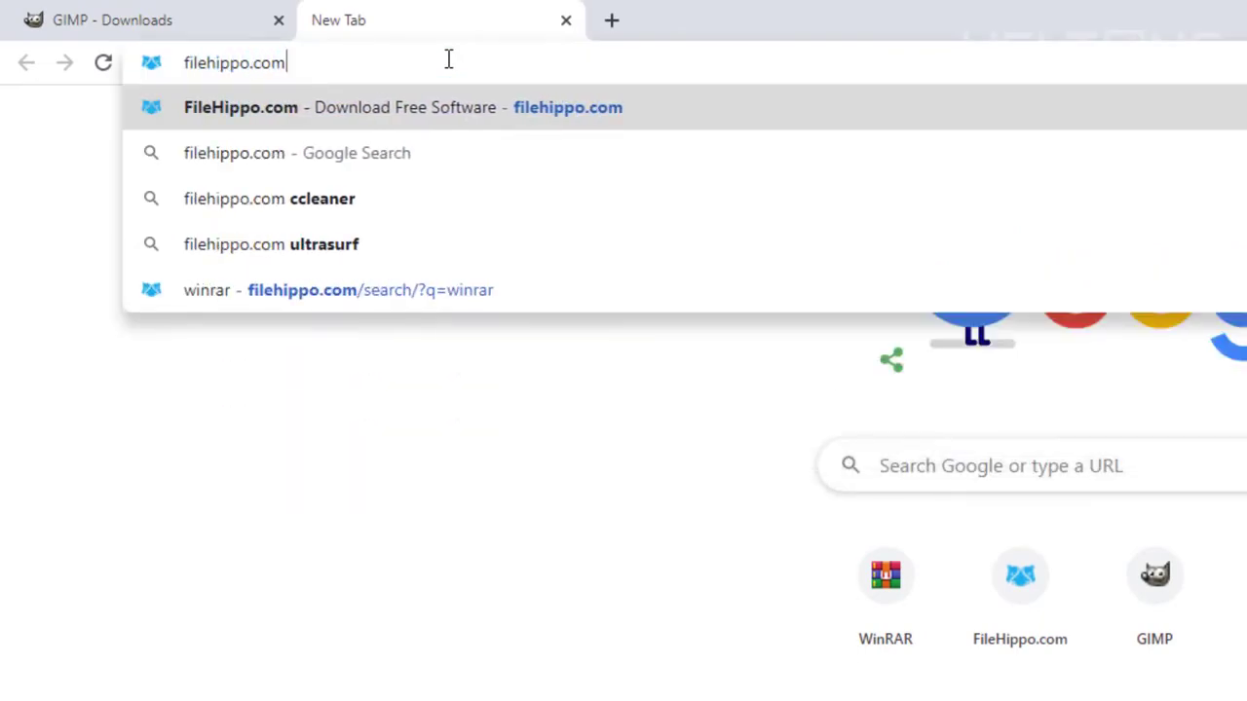
{"action": "key", "text": "Return"}
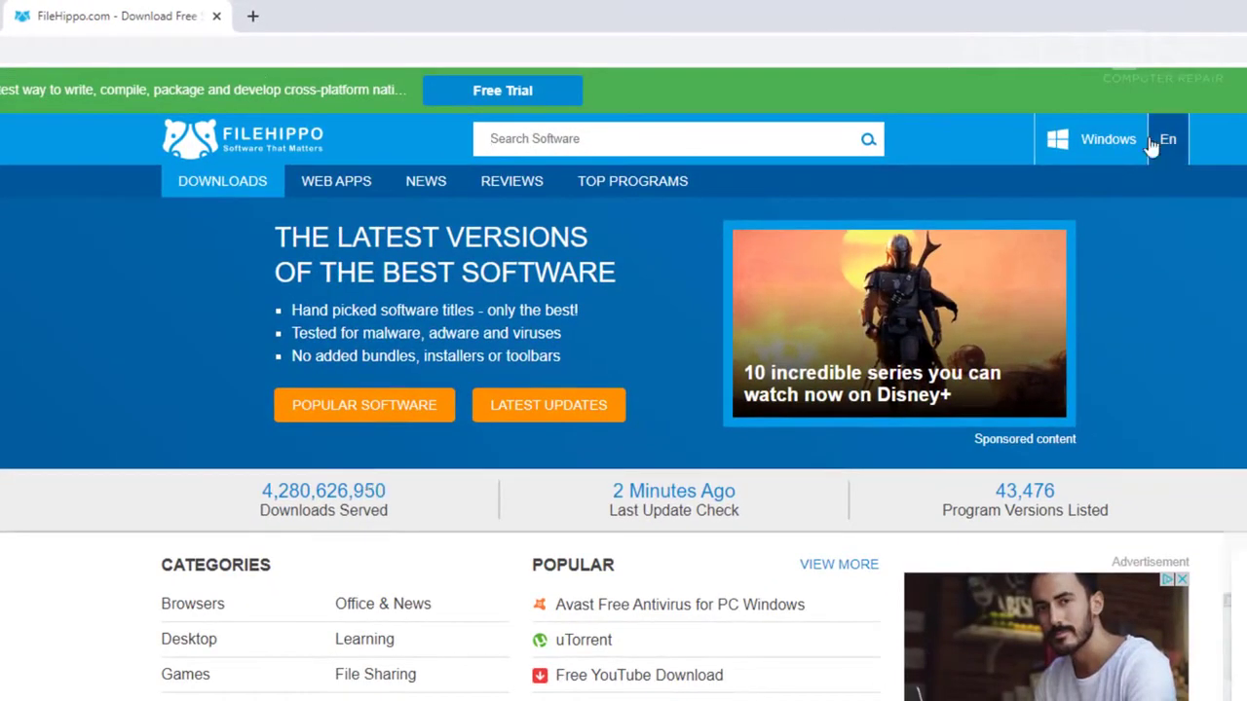
{"action": "left_click", "coordinate": [637, 151]}
{"action": "type", "text": "gimp"}
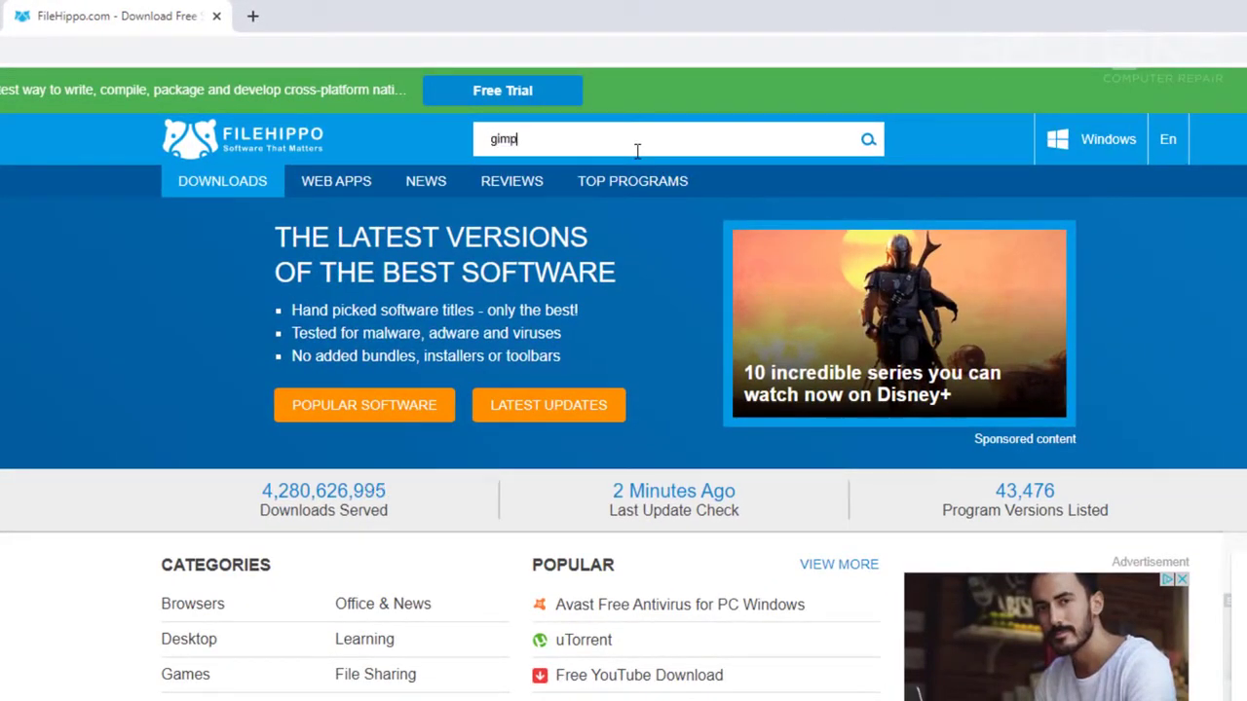
{"action": "key", "text": "Return"}
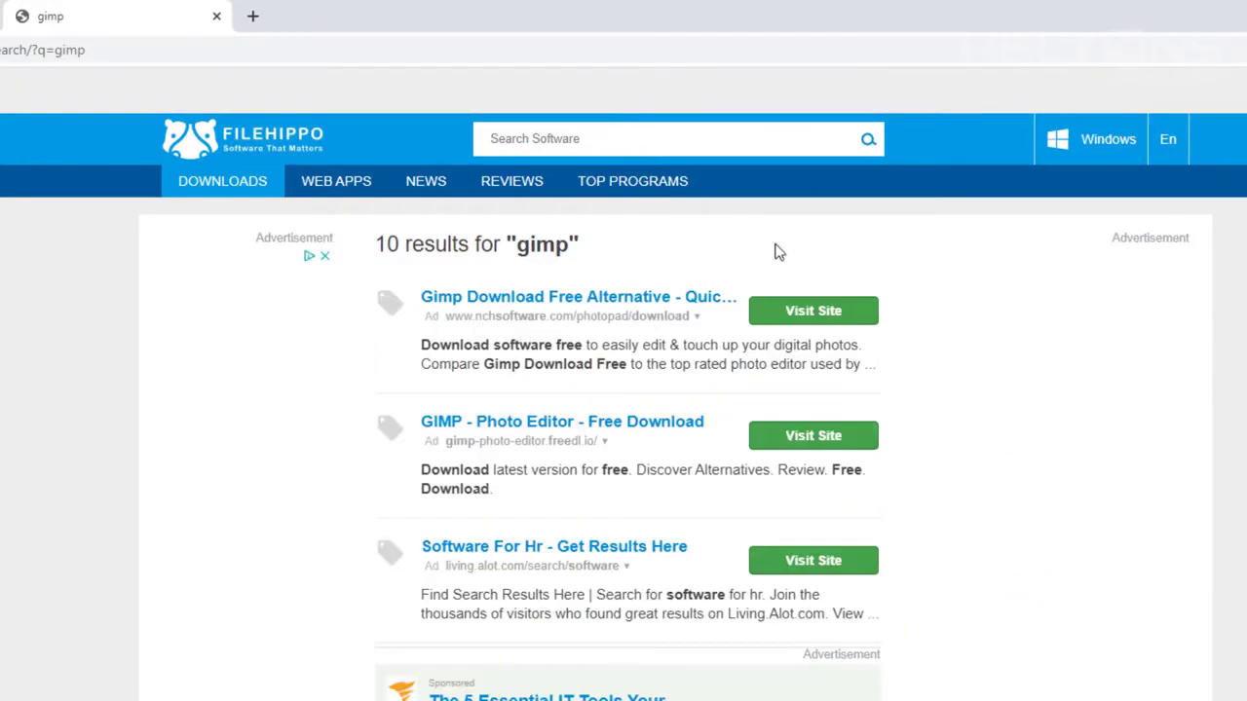
{"action": "scroll", "coordinate": [777, 250], "scroll_direction": "down", "scroll_amount": 4}
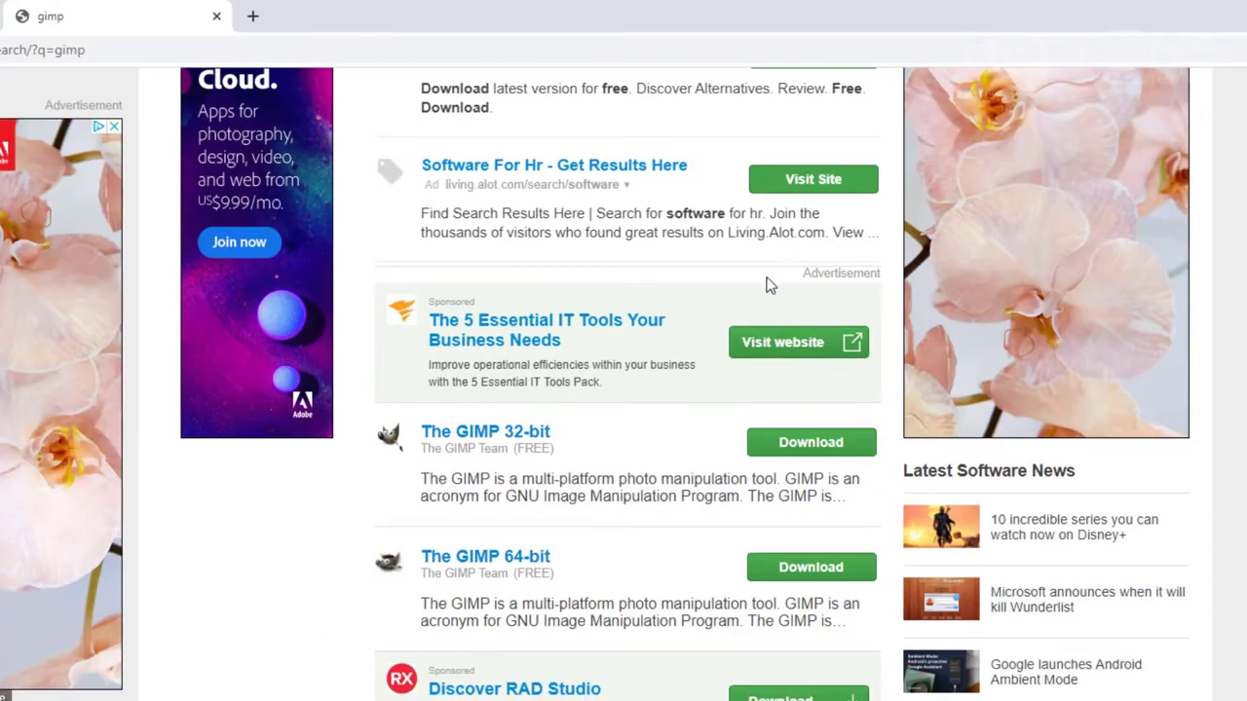
{"action": "scroll", "coordinate": [770, 282], "scroll_direction": "down", "scroll_amount": 2}
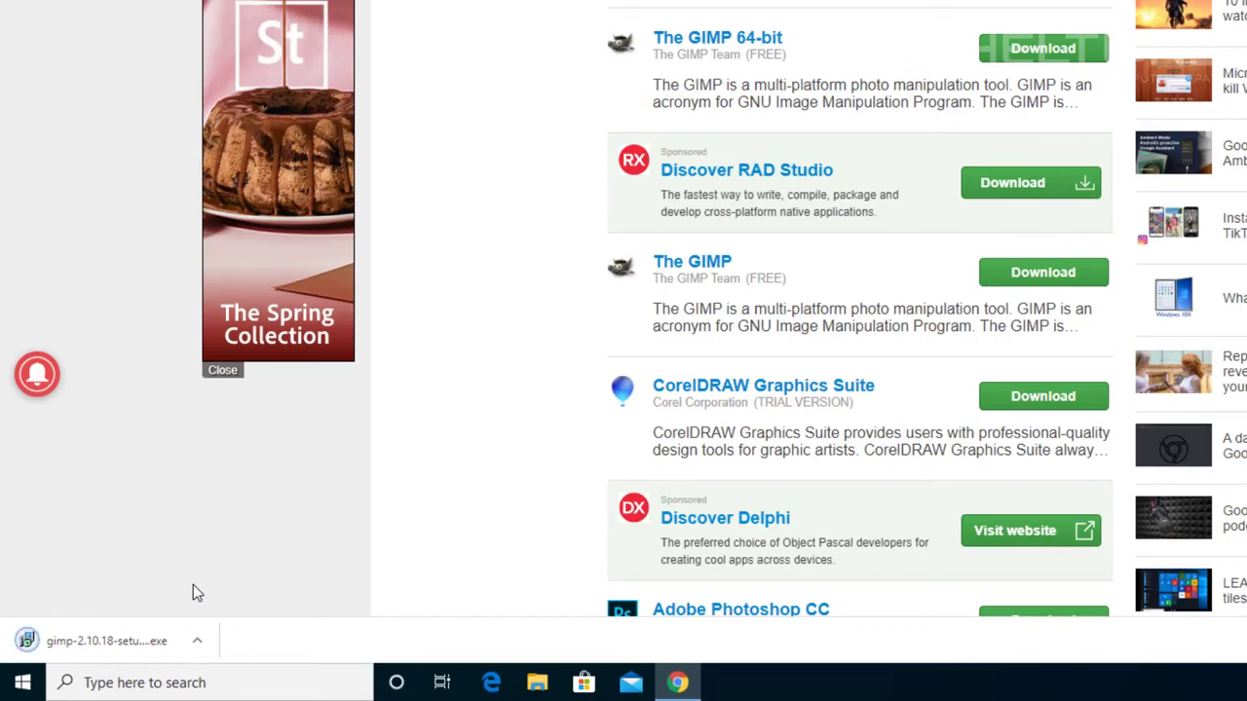
Run the downloaded GIMP setup as an all-users install and approve the administrator prompt
{"action": "left_click", "coordinate": [135, 634]}
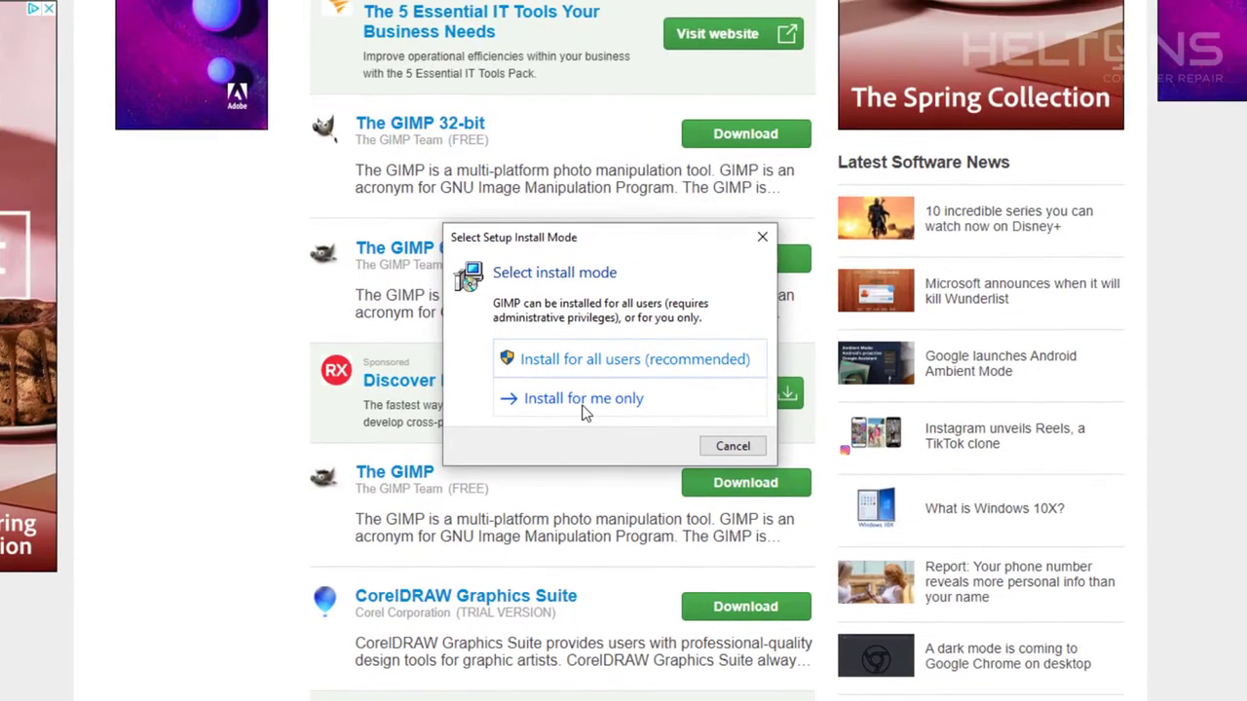
{"action": "left_click", "coordinate": [612, 369]}
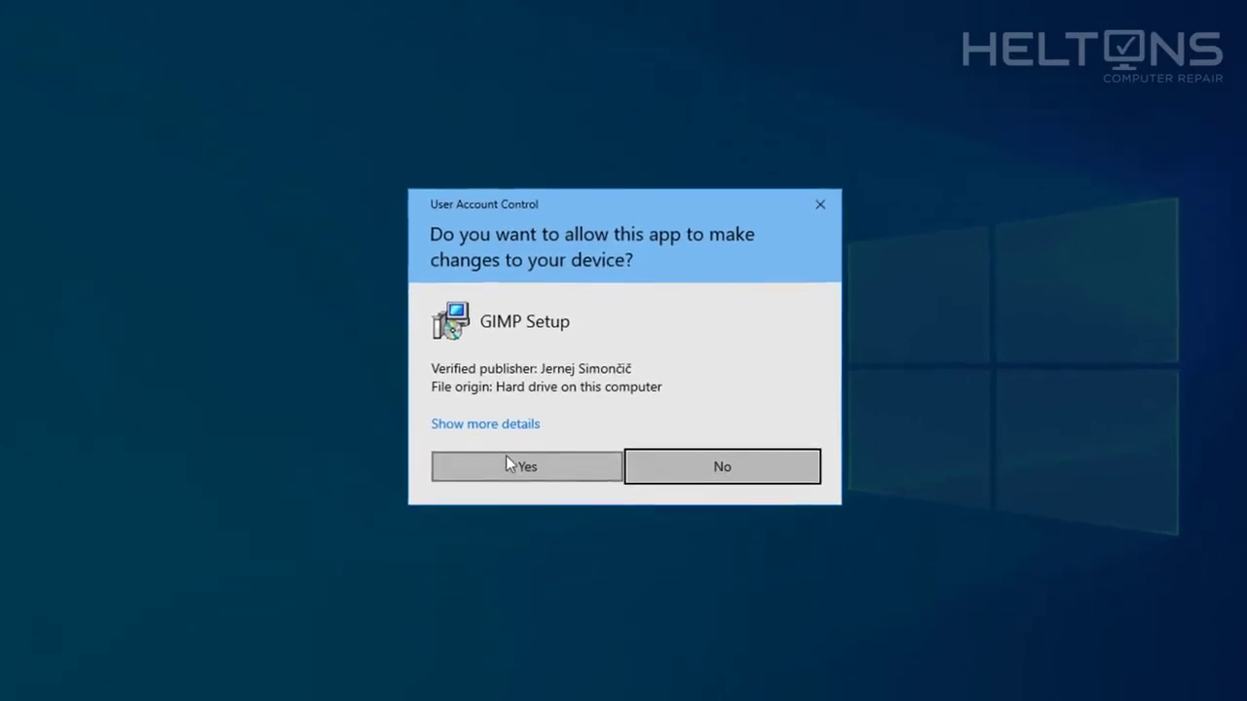
{"action": "left_click", "coordinate": [514, 519]}
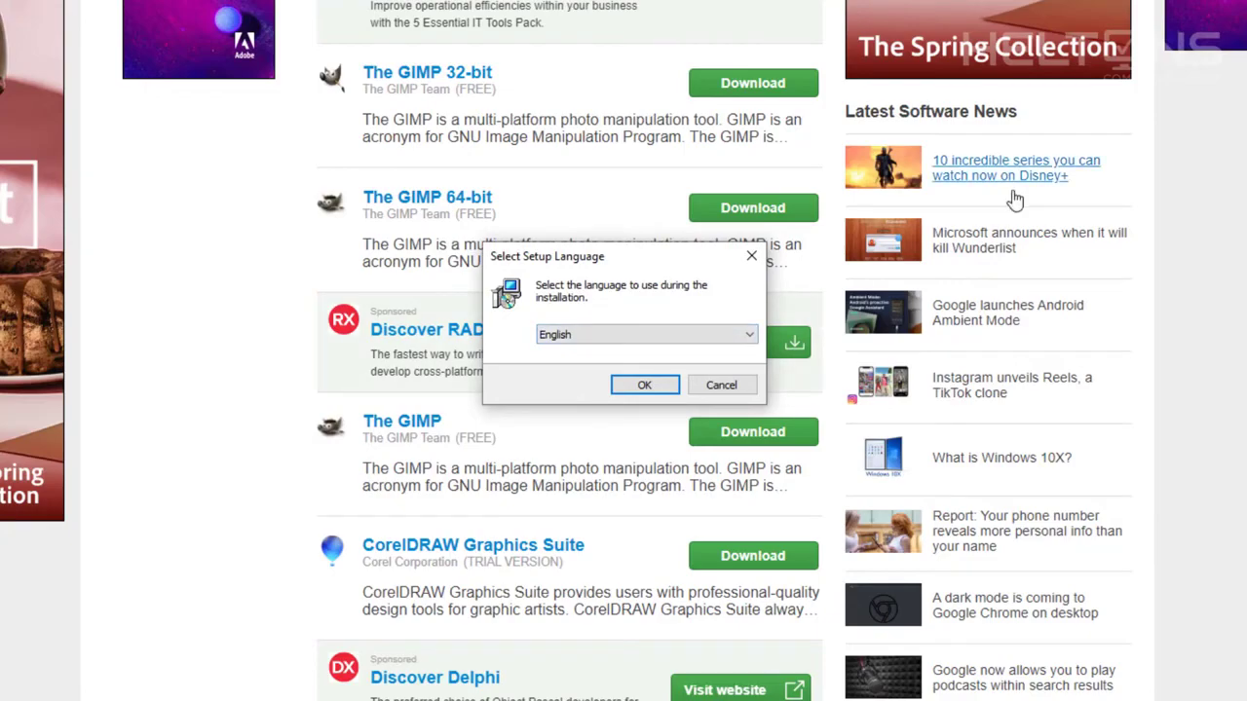
{"action": "key", "text": "Return"}
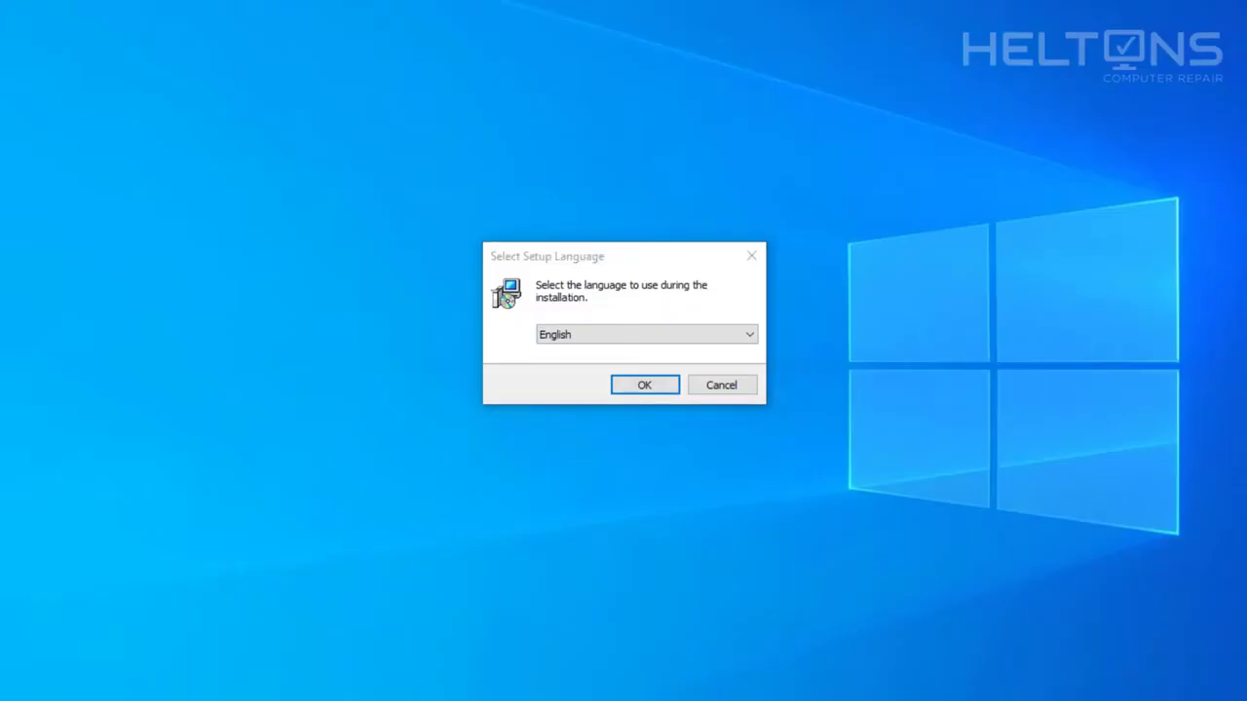
Confirm English as the setup language
{"action": "left_click", "coordinate": [642, 260]}
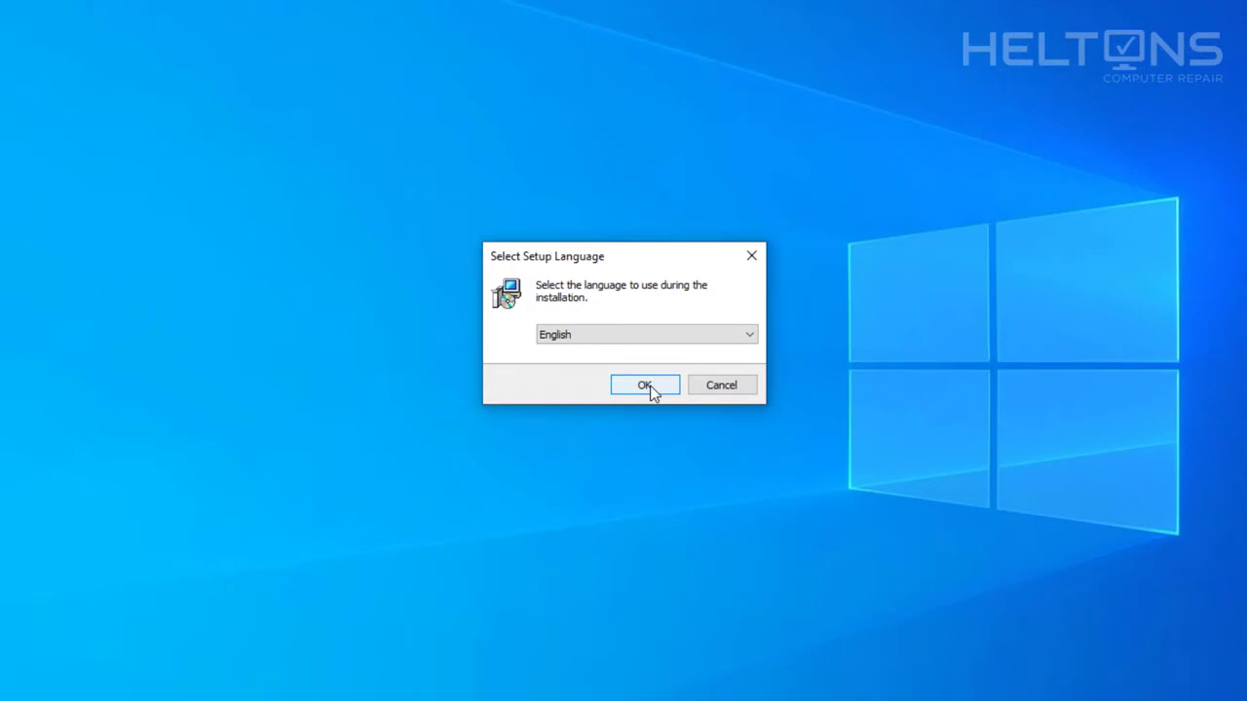
{"action": "left_click", "coordinate": [665, 336]}
{"action": "left_click", "coordinate": [670, 350]}
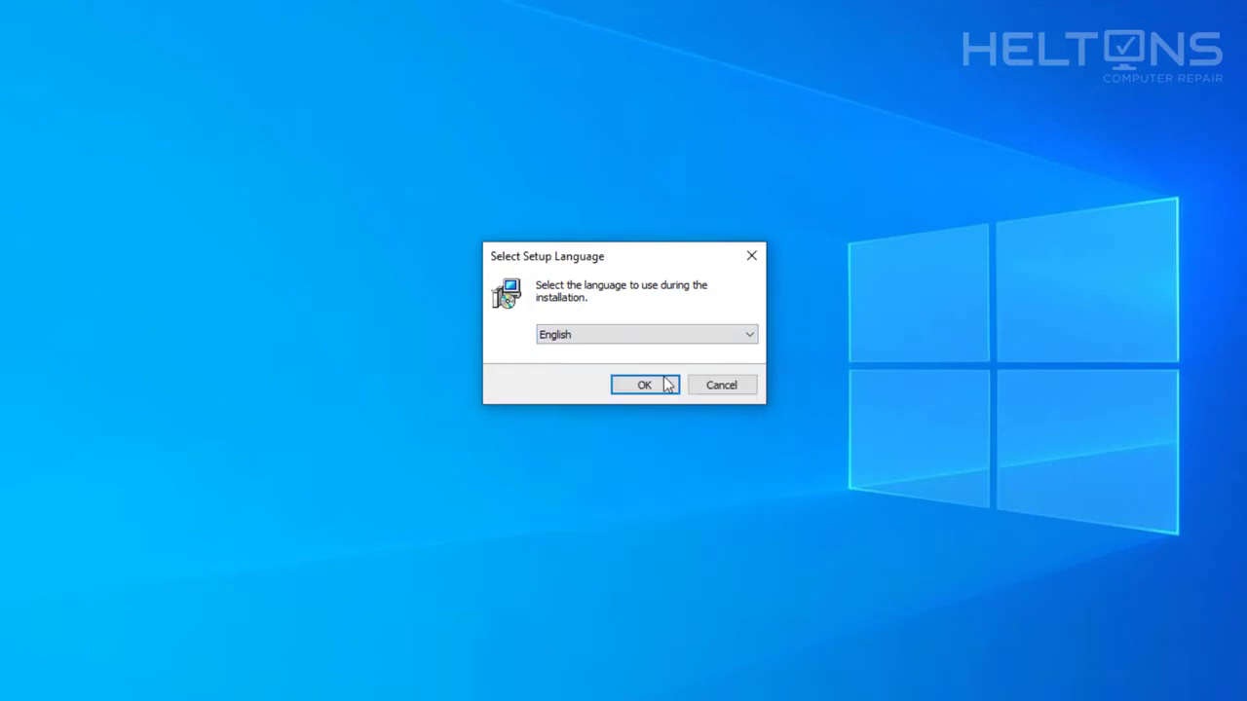
{"action": "left_click", "coordinate": [662, 388]}
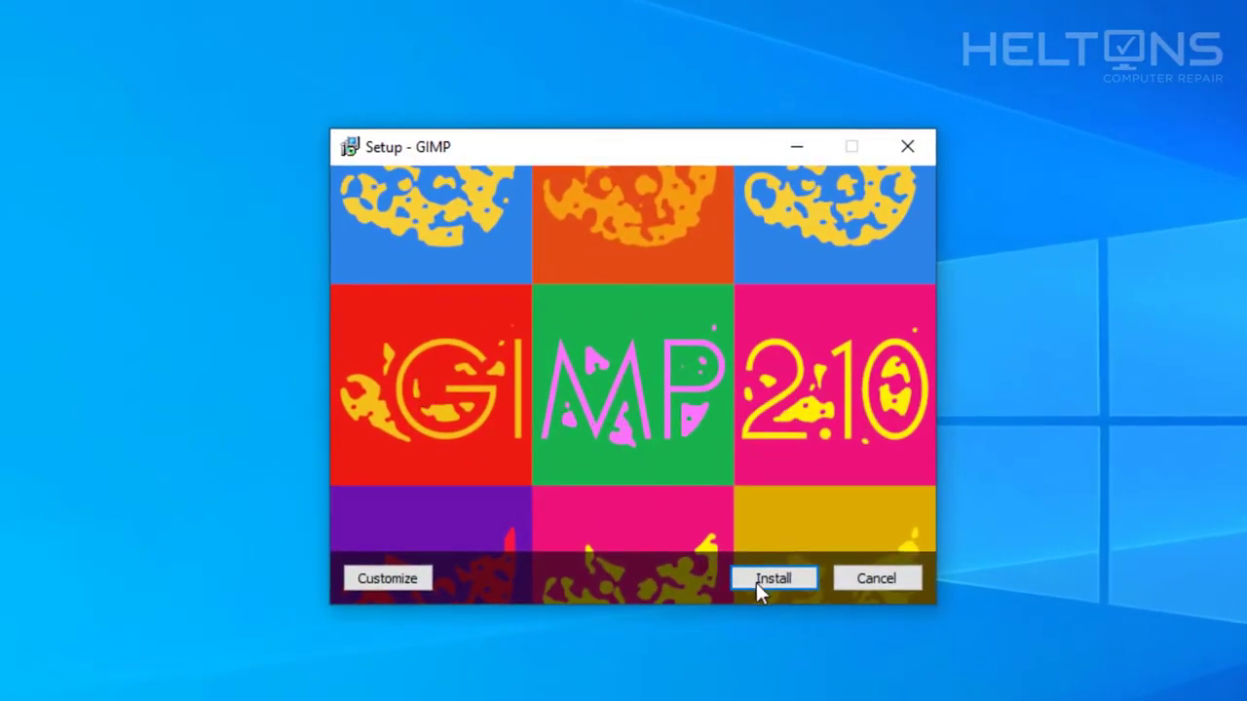
Install GIMP with the default settings
{"action": "left_click", "coordinate": [424, 578]}
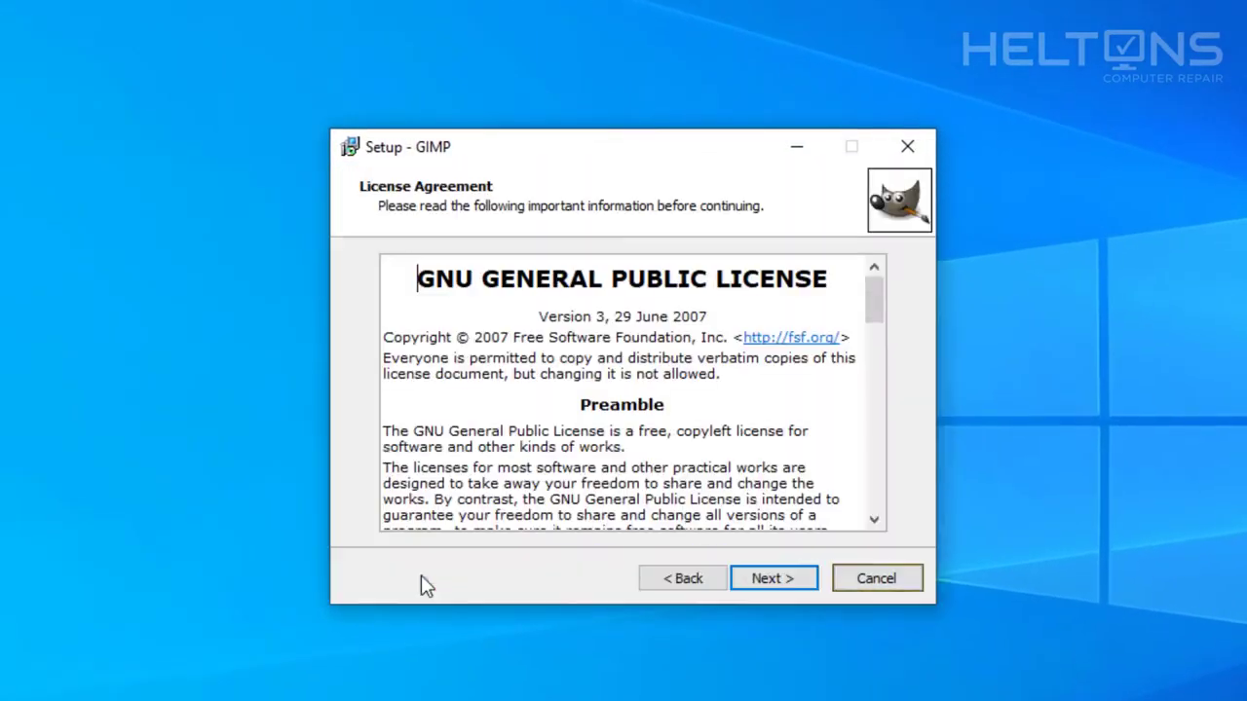
{"action": "left_click", "coordinate": [693, 580]}
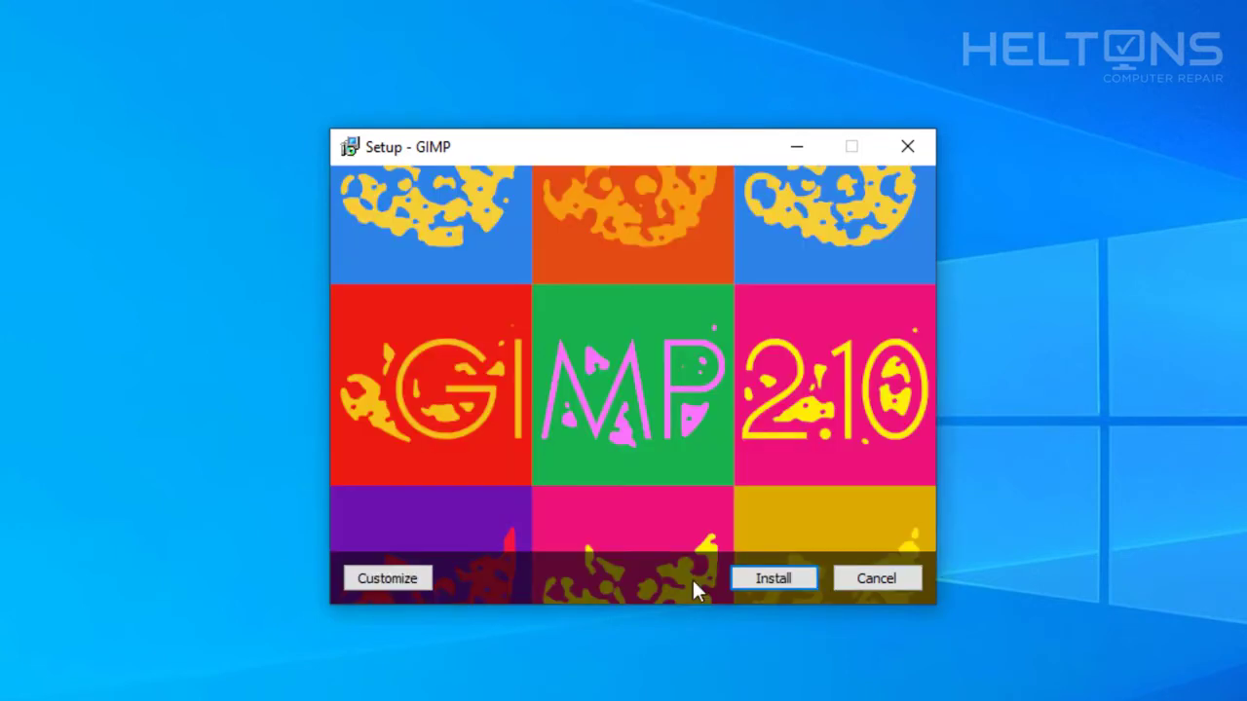
{"action": "left_click", "coordinate": [775, 579]}
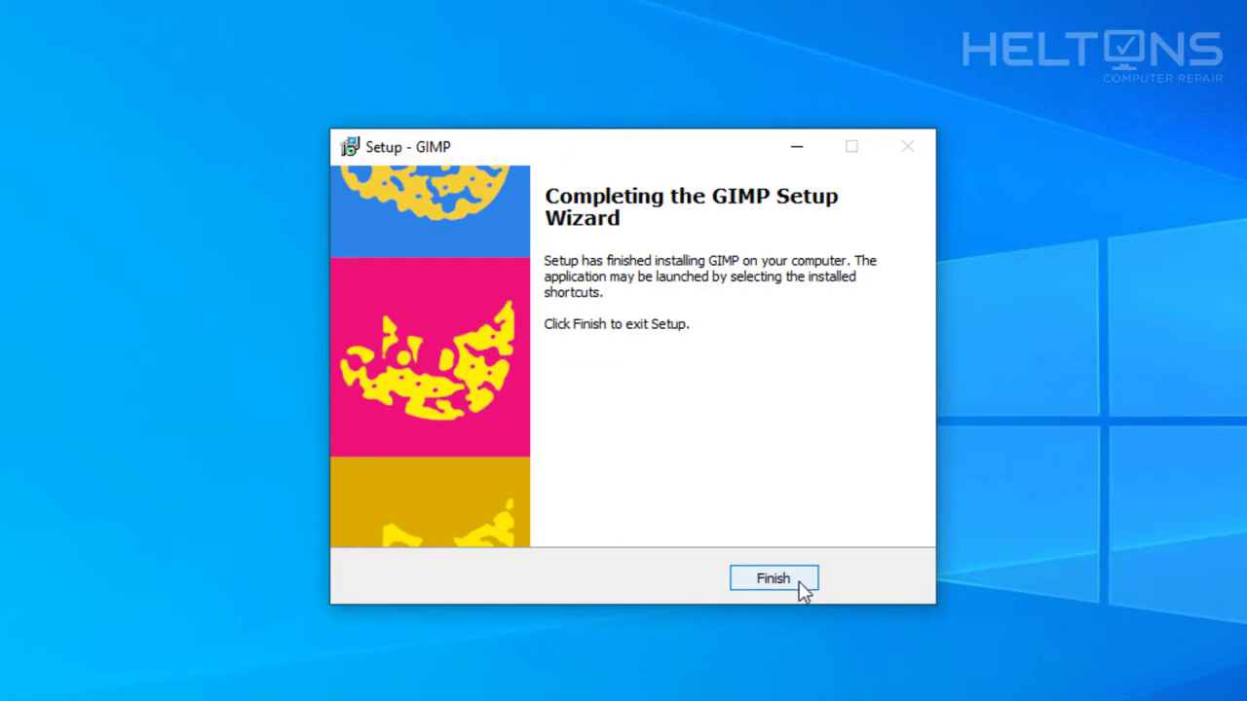
Close the finished wizard and launch GIMP 2.10.18 from the Start menu
{"action": "left_click", "coordinate": [773, 578]}
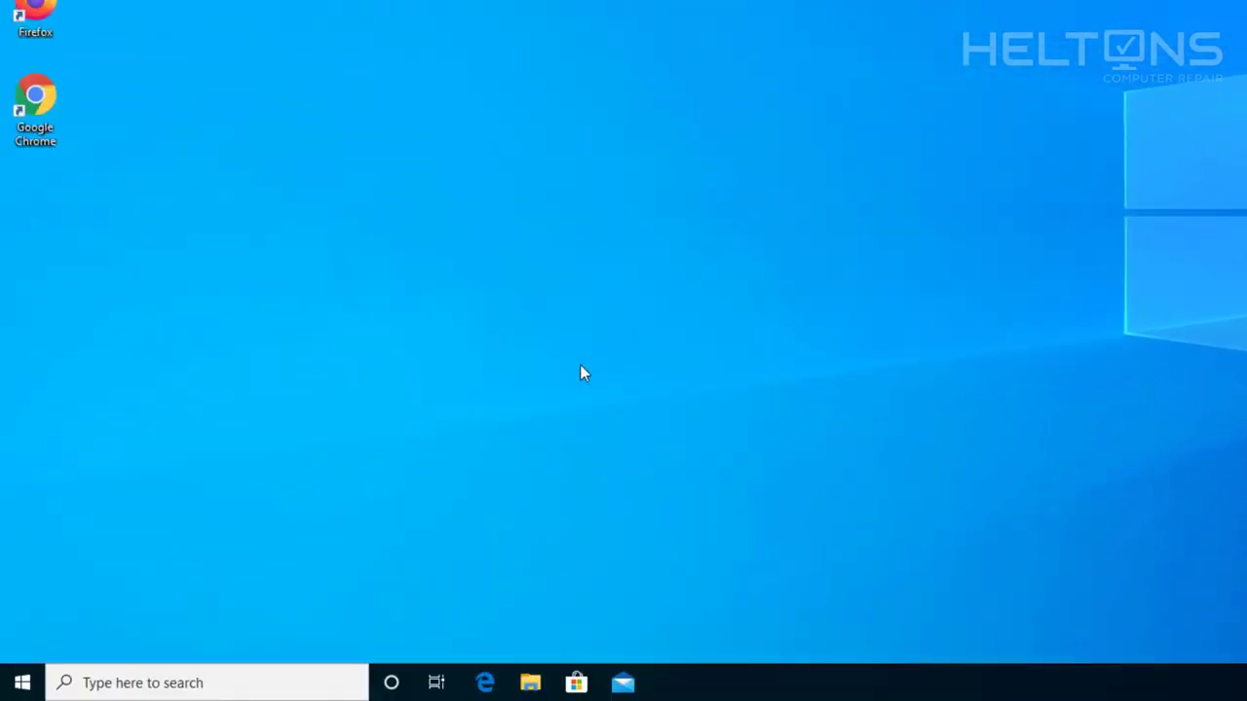
{"action": "left_click", "coordinate": [19, 682]}
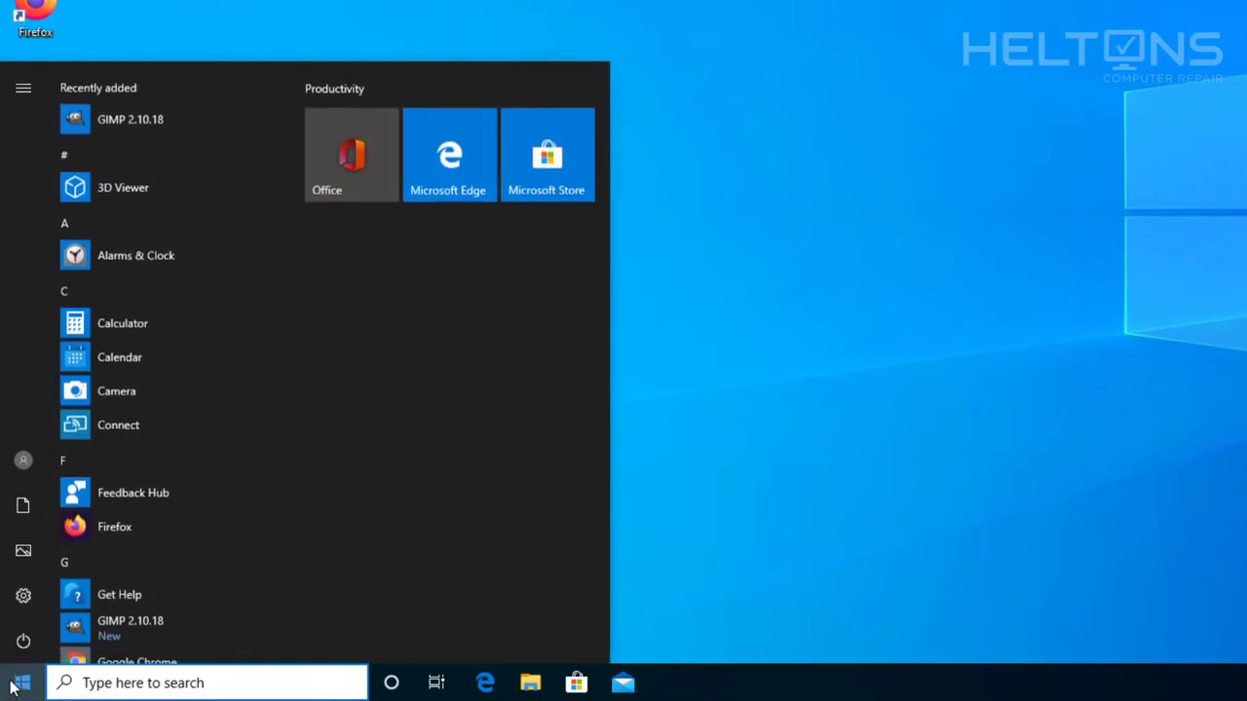
{"action": "scroll", "coordinate": [170, 268], "scroll_direction": "down", "scroll_amount": 5}
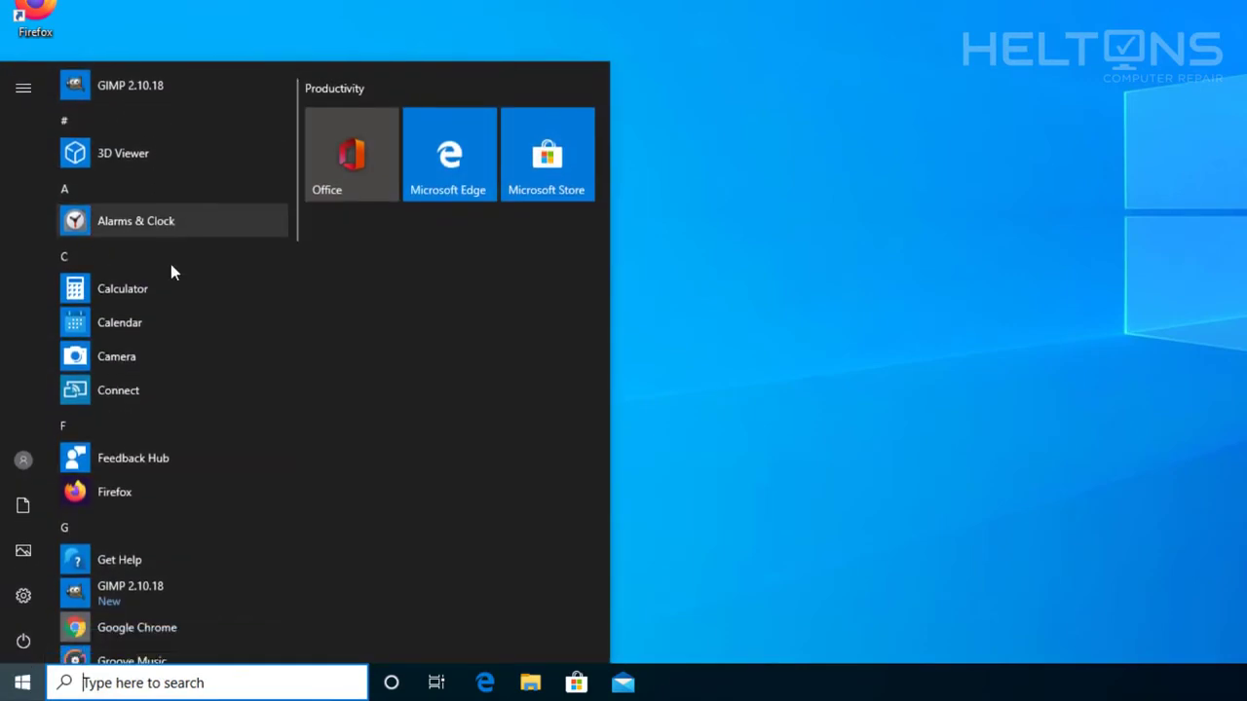
{"action": "scroll", "coordinate": [172, 267], "scroll_direction": "up", "scroll_amount": 2}
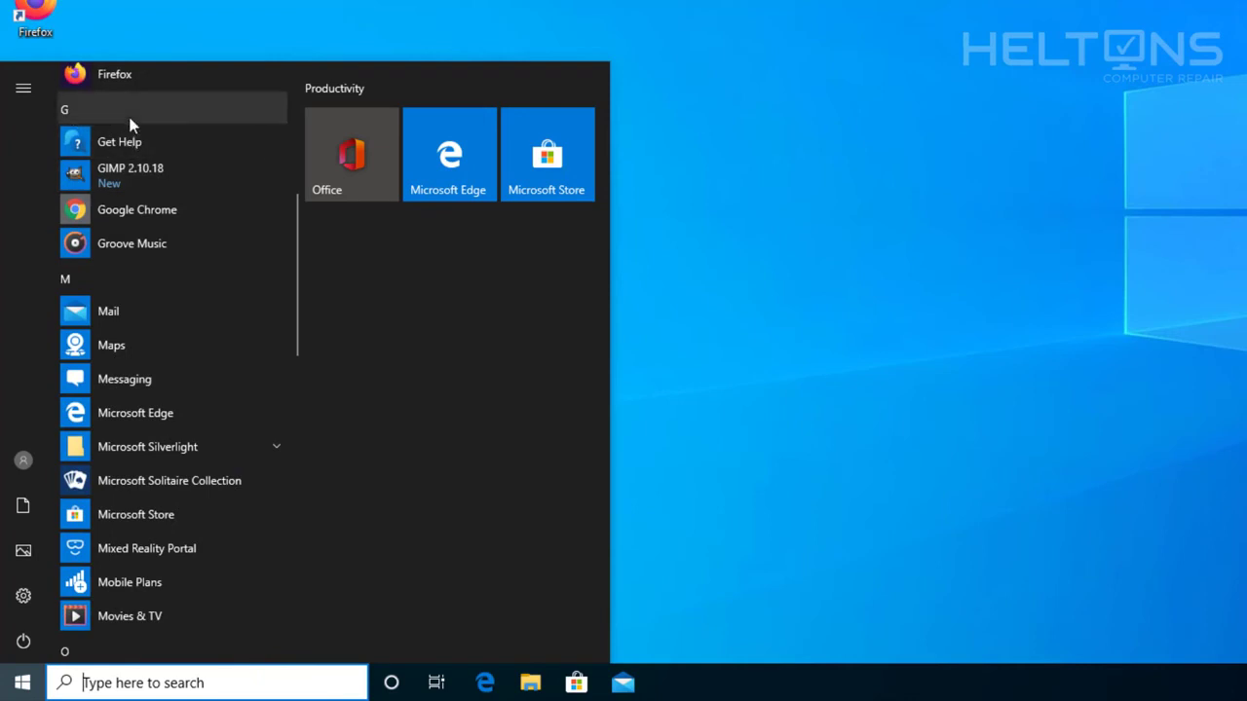
{"action": "left_click", "coordinate": [148, 182]}
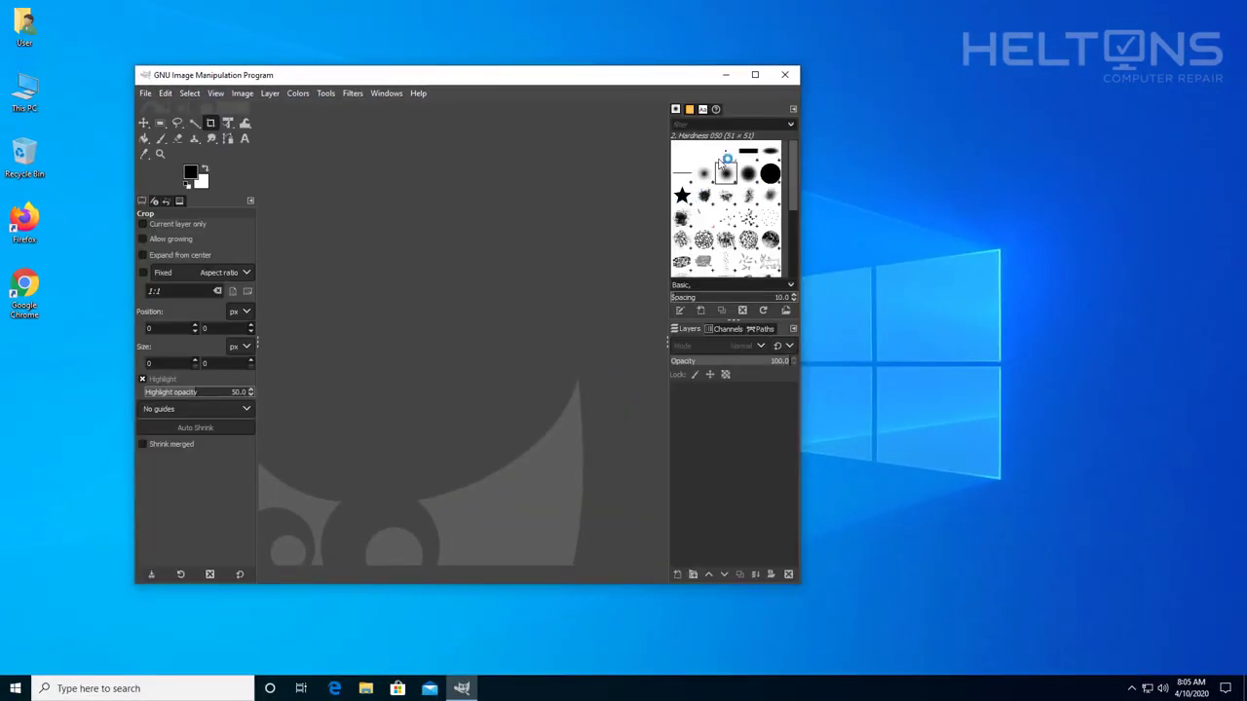
Maximize the GIMP window and browse the File menu before closing it
{"action": "left_click", "coordinate": [755, 75]}
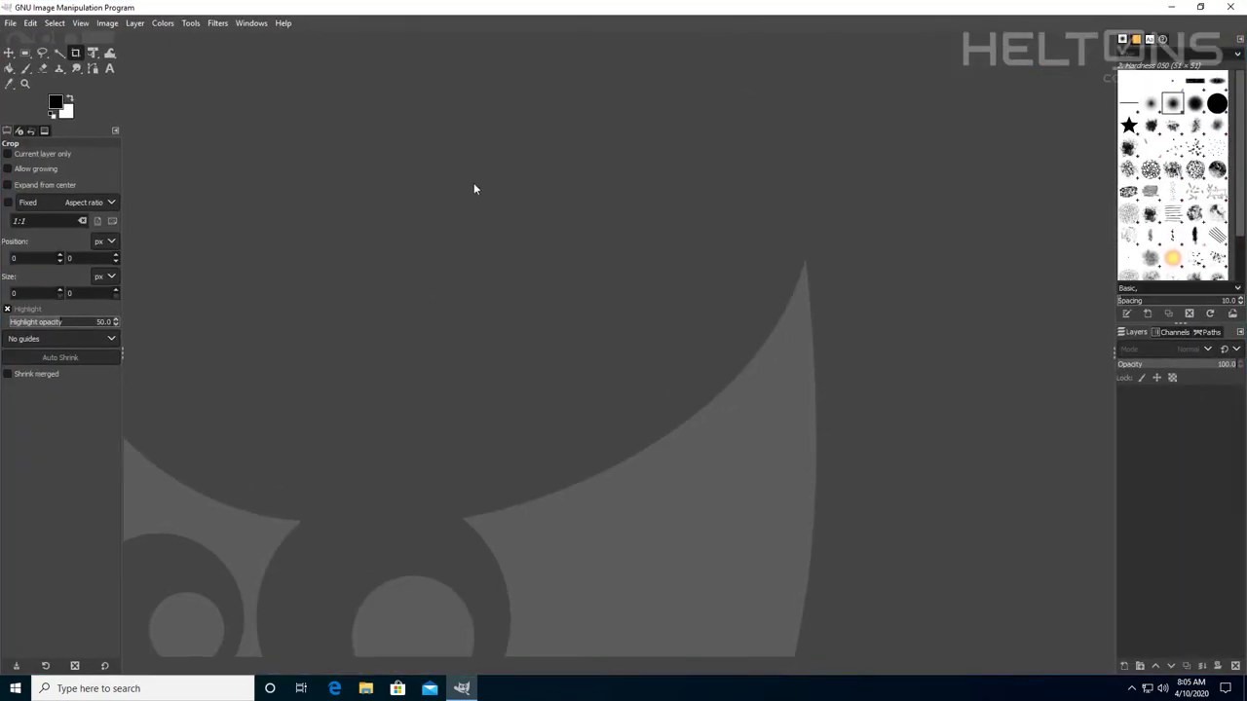
{"action": "left_click", "coordinate": [9, 24]}
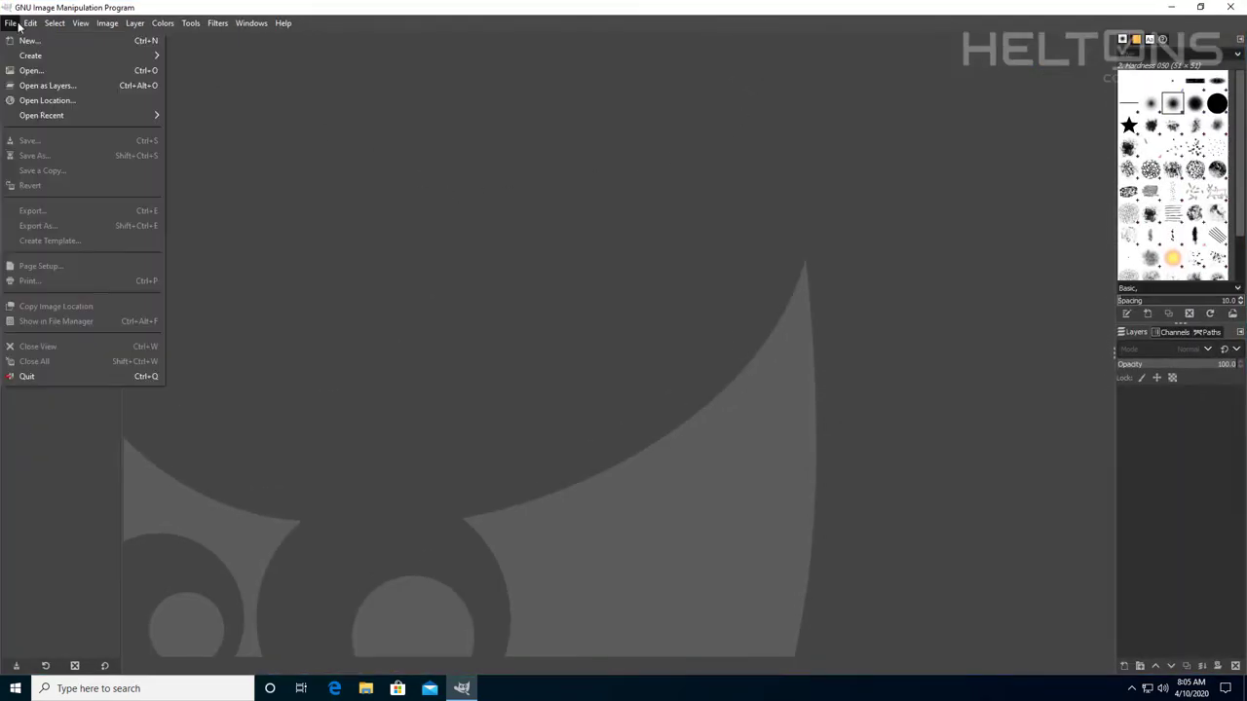
{"action": "left_click", "coordinate": [3, 27]}
{"action": "left_click", "coordinate": [3, 27]}
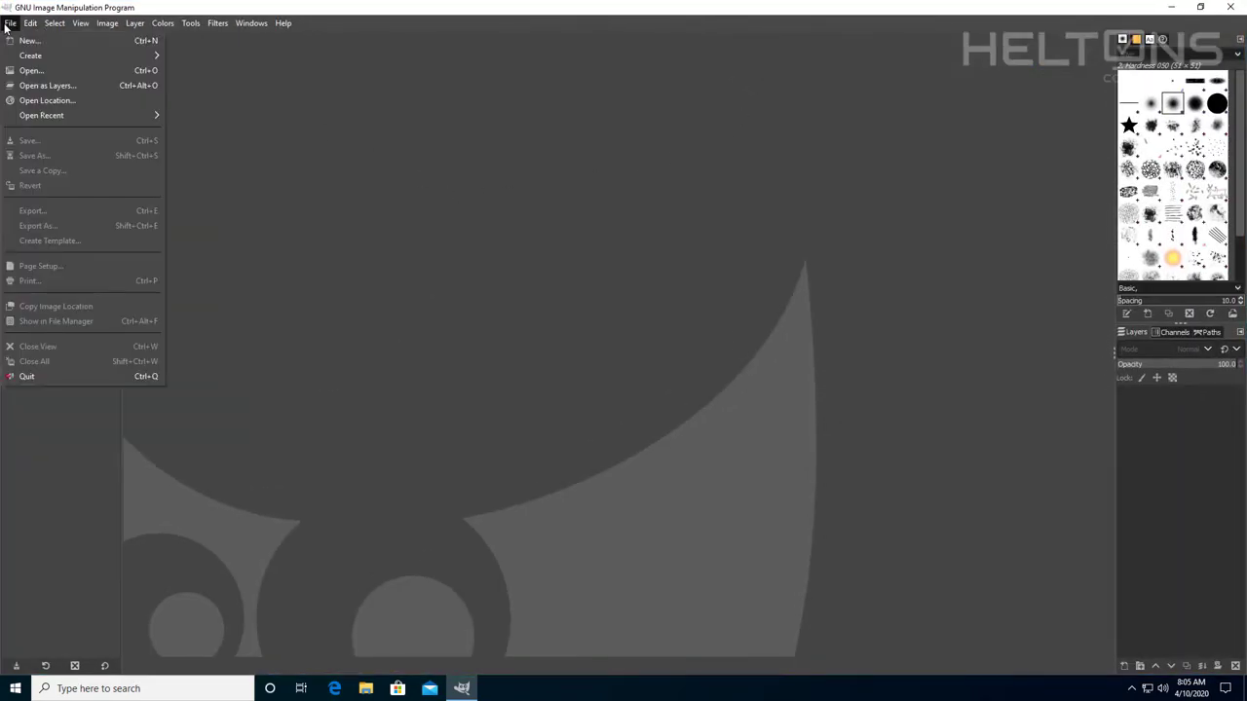
{"action": "left_click", "coordinate": [411, 183]}
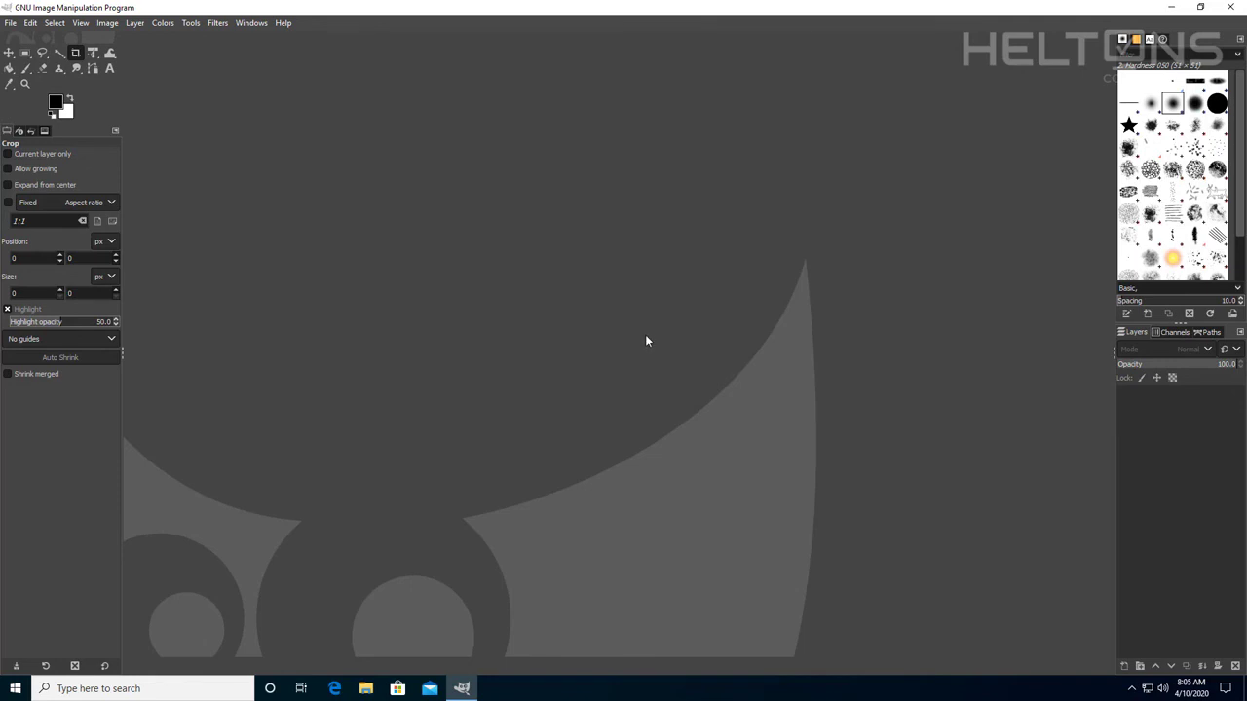
Close the GIMP window
{"action": "left_click", "coordinate": [1229, 7]}
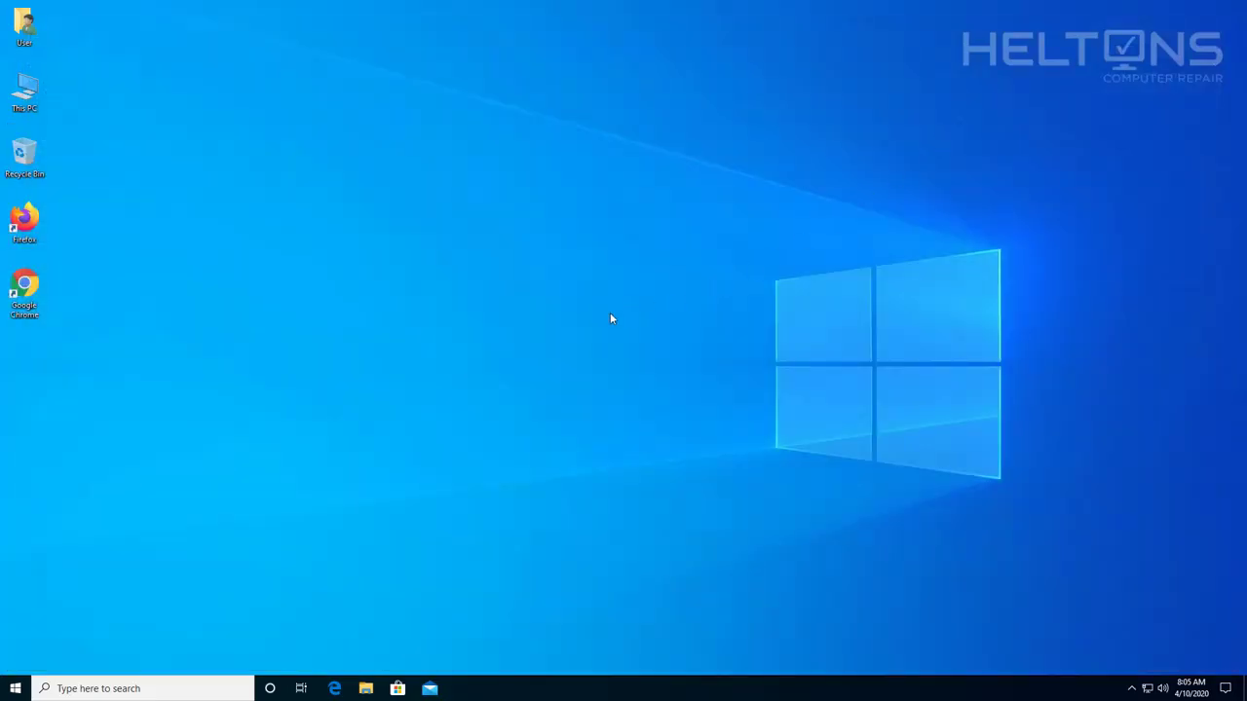